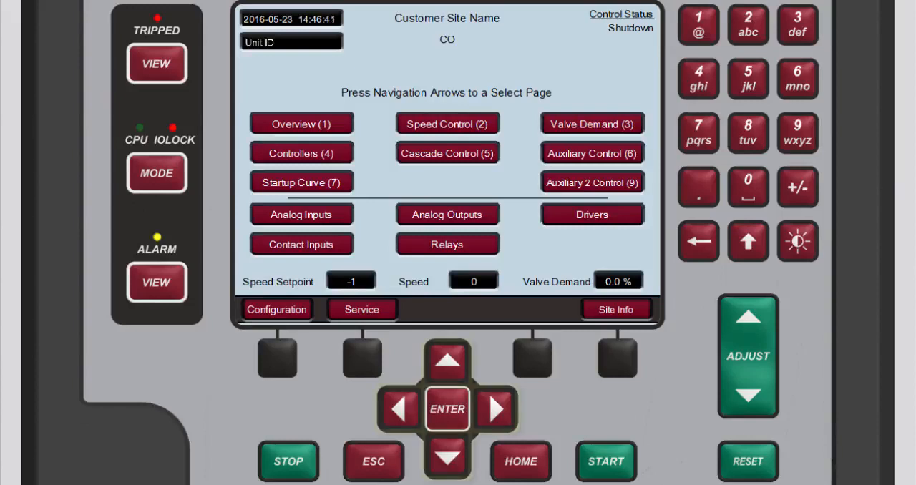
- Open the settings of channel AO_06 from the Analog Output Summary page
{"action": "left_click", "coordinate": [444, 473]}
{"action": "left_click", "coordinate": [446, 469]}
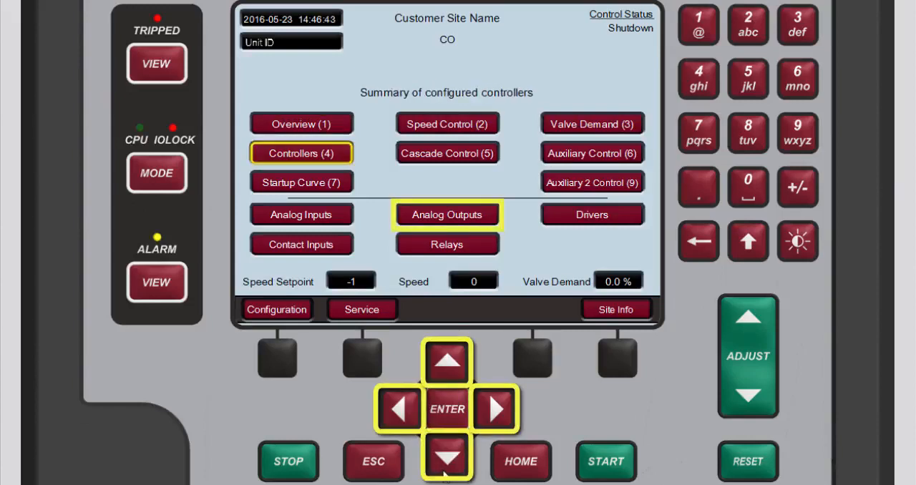
{"action": "left_click", "coordinate": [445, 469]}
{"action": "left_click", "coordinate": [445, 469]}
{"action": "left_click", "coordinate": [495, 408]}
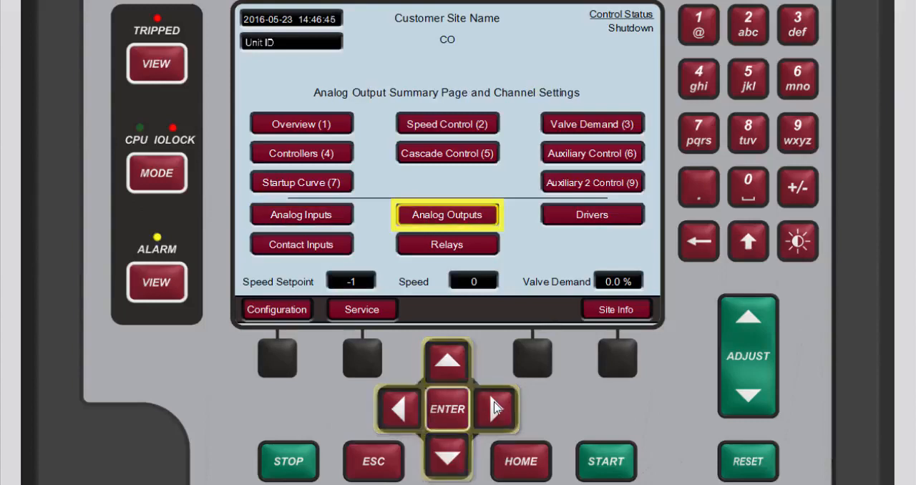
{"action": "left_click", "coordinate": [451, 419]}
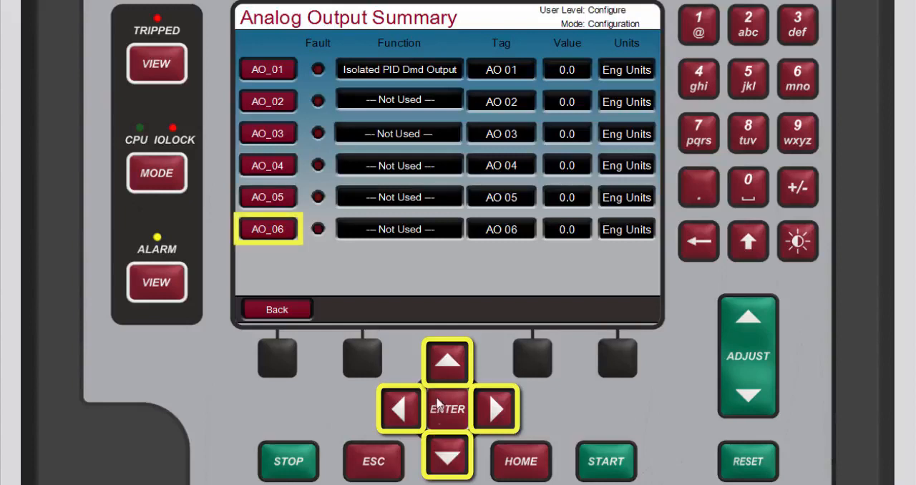
{"action": "left_click", "coordinate": [443, 364]}
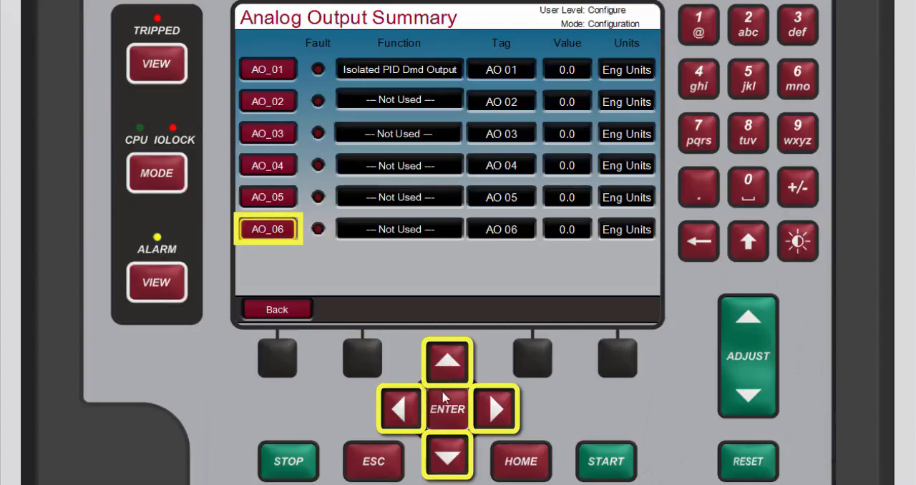
{"action": "left_click", "coordinate": [445, 420]}
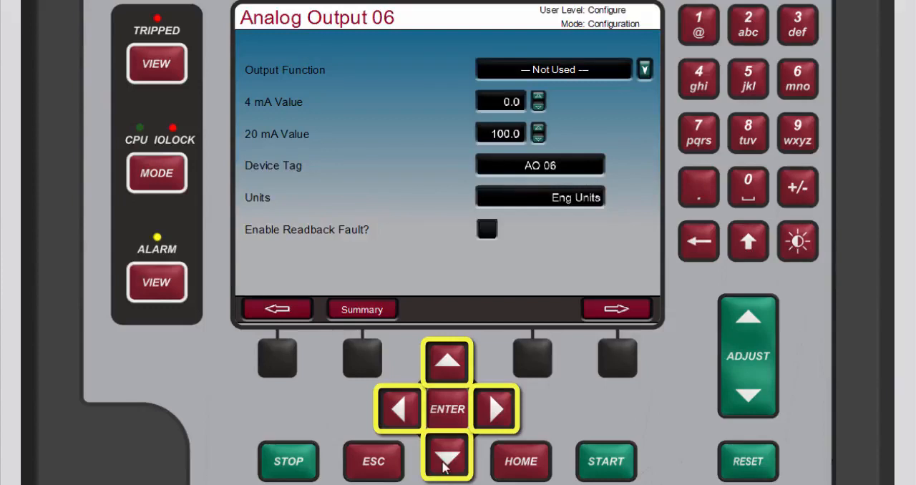
- Set the output function of Analog Output 06 to Actual Shaft Speed
{"action": "left_click", "coordinate": [444, 467]}
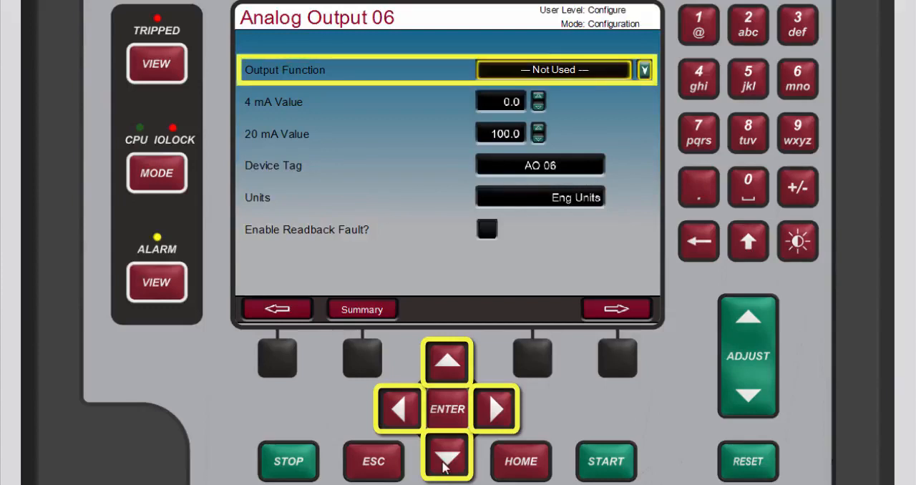
{"action": "left_click", "coordinate": [444, 426]}
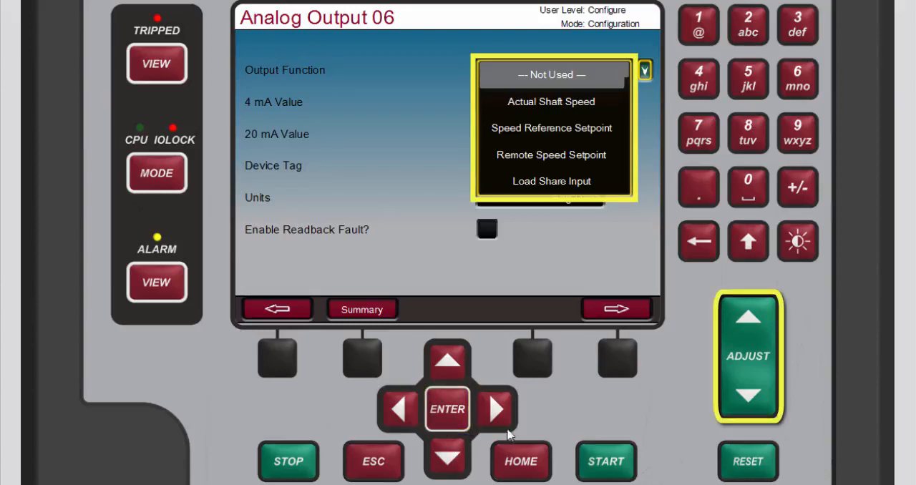
{"action": "left_click", "coordinate": [741, 403]}
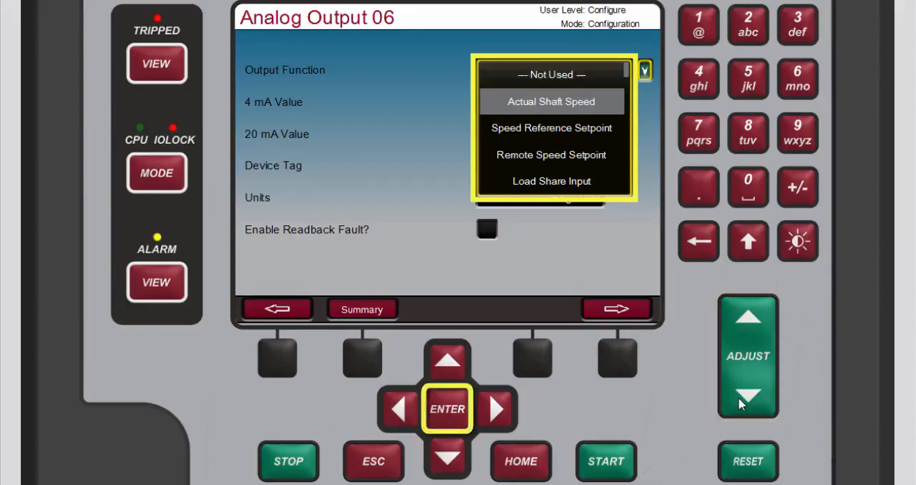
{"action": "left_click", "coordinate": [447, 409]}
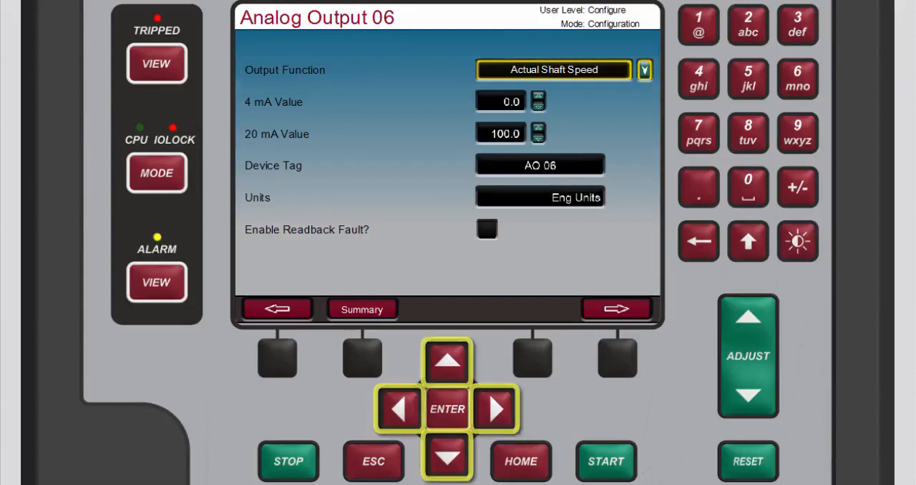
- Set the 4 mA value of Analog Output 06 to 0.0
{"action": "left_click", "coordinate": [449, 459]}
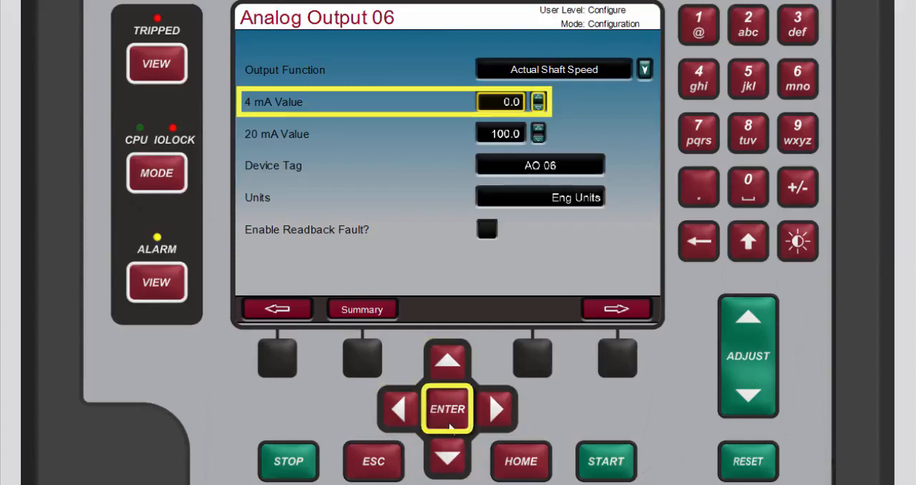
{"action": "left_click", "coordinate": [450, 428]}
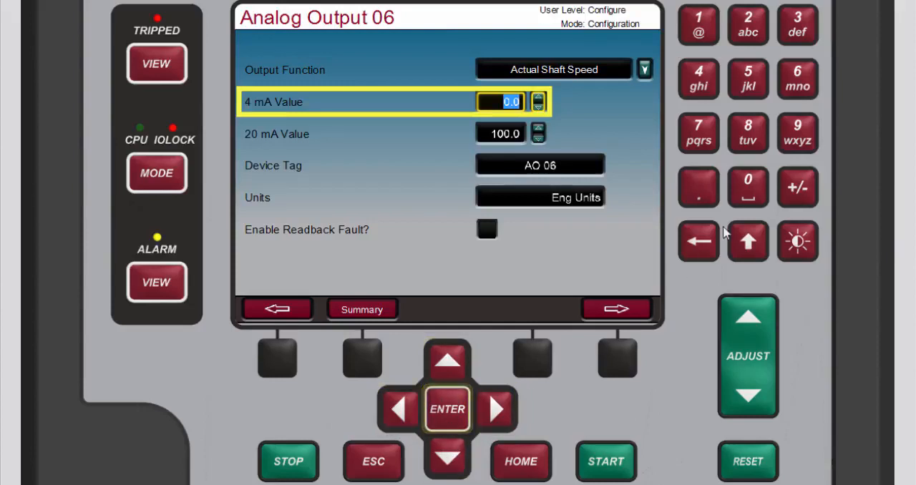
{"action": "left_click", "coordinate": [750, 201]}
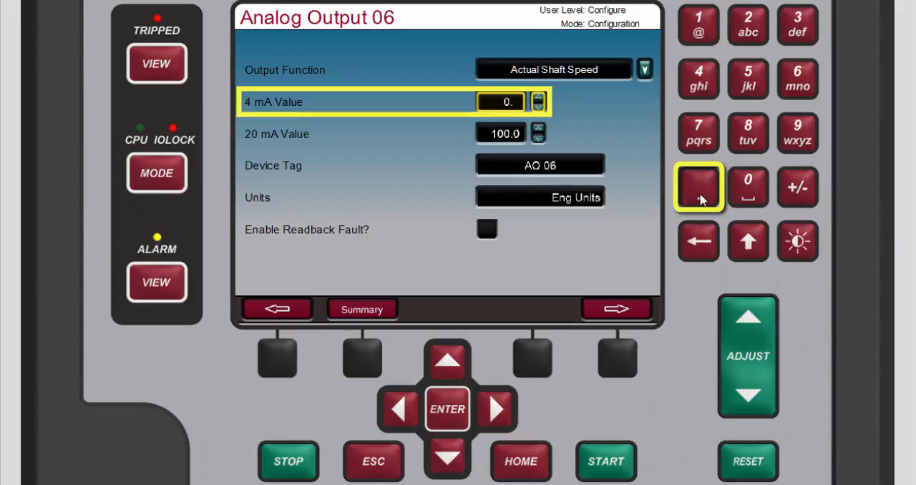
{"action": "left_click", "coordinate": [744, 195]}
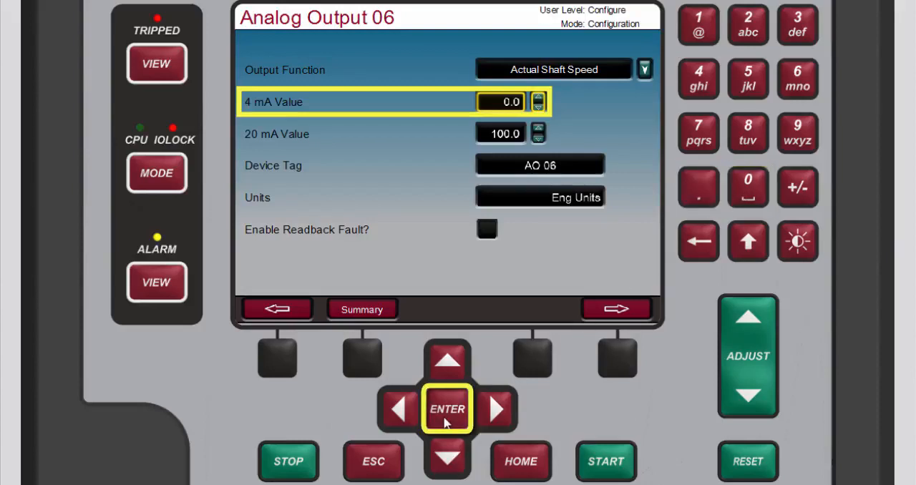
{"action": "left_click", "coordinate": [445, 422]}
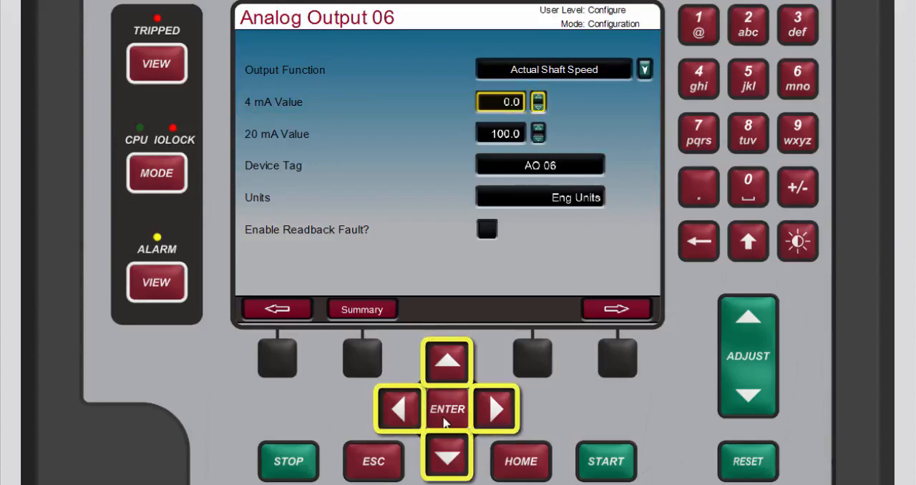
- Change the units of Analog Output 06 to rpm
{"action": "left_click", "coordinate": [447, 461]}
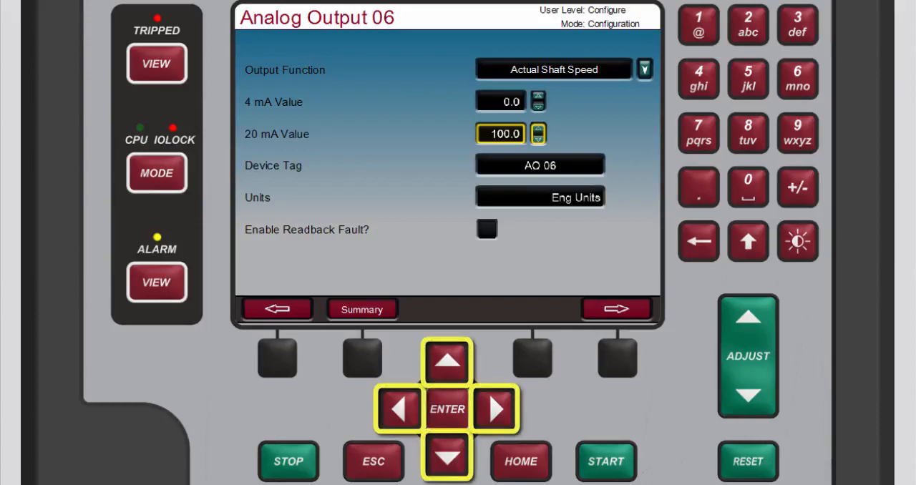
{"action": "left_click", "coordinate": [444, 468]}
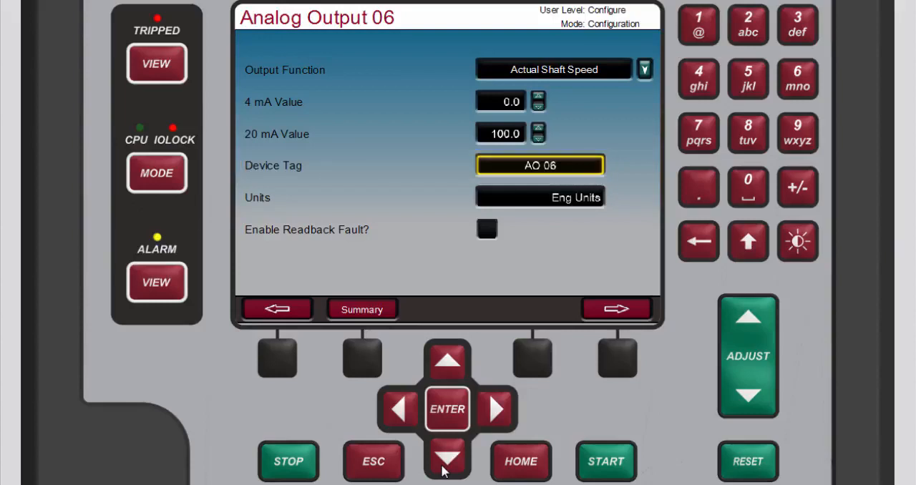
{"action": "left_click", "coordinate": [445, 464]}
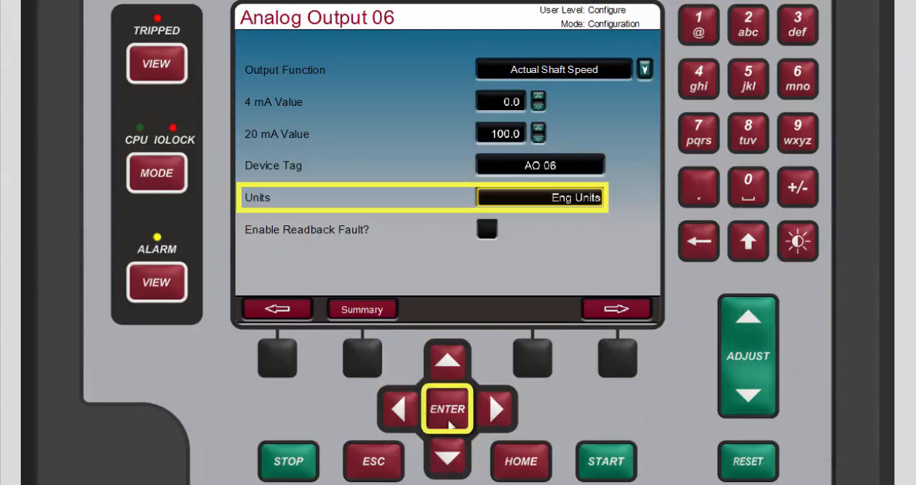
{"action": "left_click", "coordinate": [450, 425]}
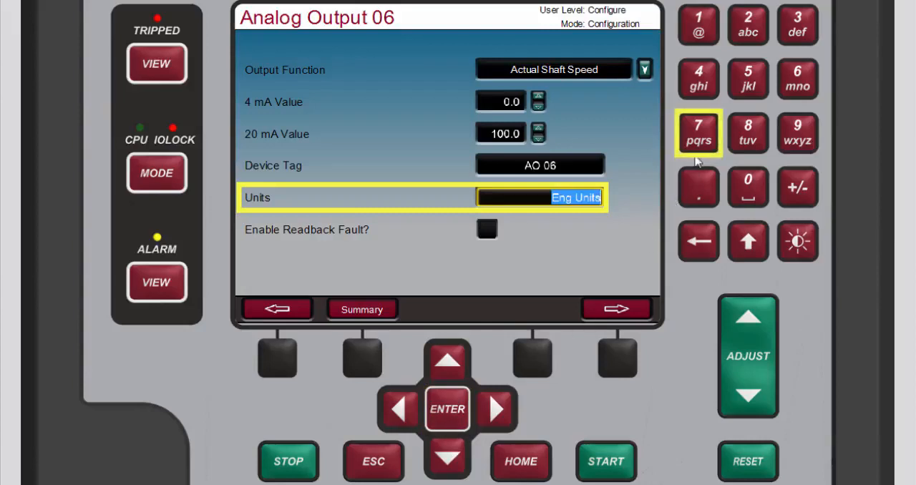
{"action": "left_click", "coordinate": [699, 133]}
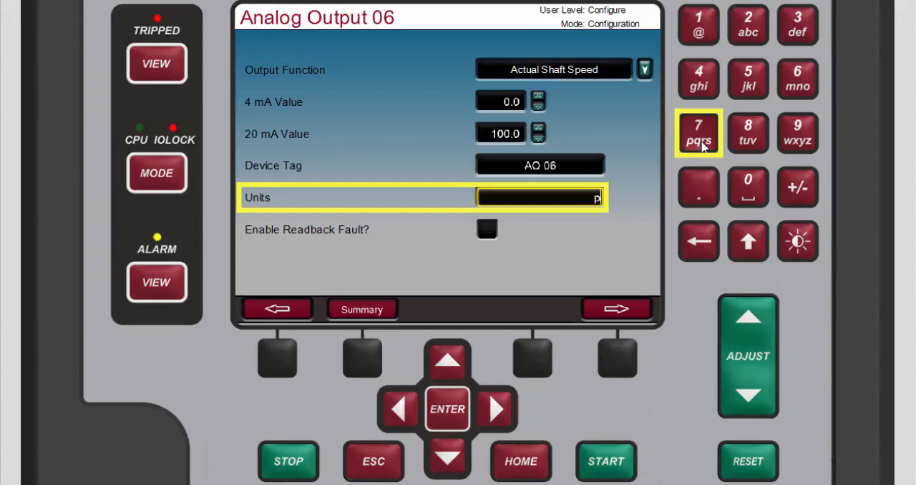
{"action": "left_click", "coordinate": [698, 134]}
{"action": "left_click", "coordinate": [702, 144]}
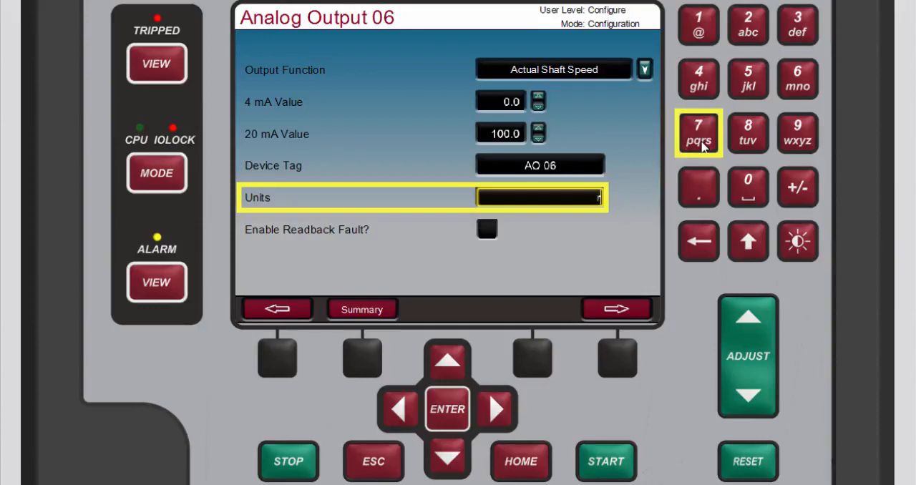
{"action": "left_click", "coordinate": [702, 143]}
{"action": "left_click", "coordinate": [787, 90]}
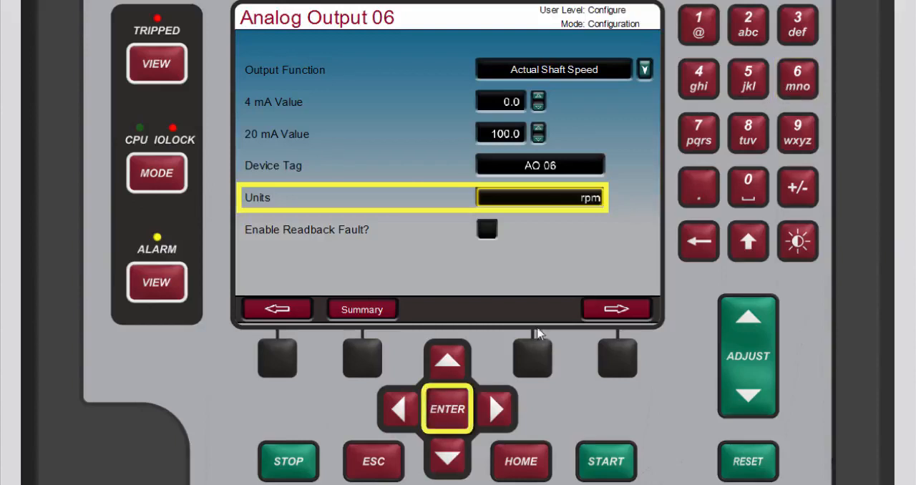
{"action": "left_click", "coordinate": [445, 422]}
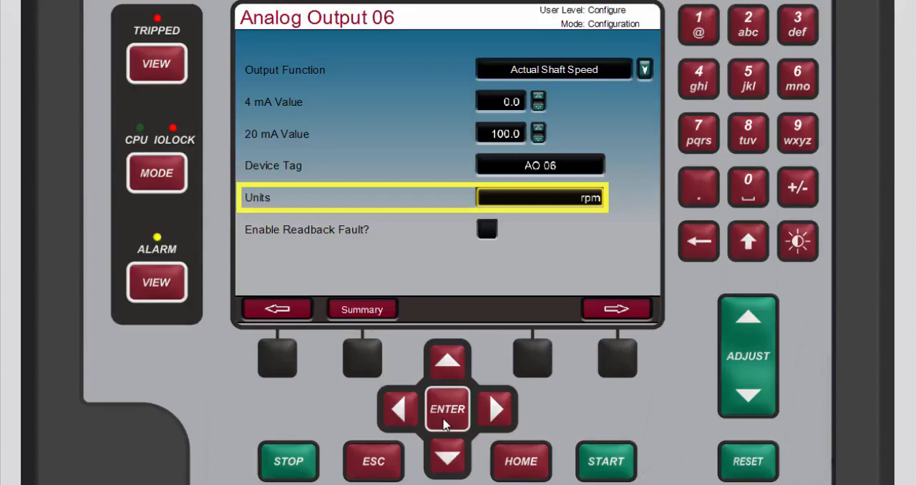
{"action": "left_click", "coordinate": [445, 423]}
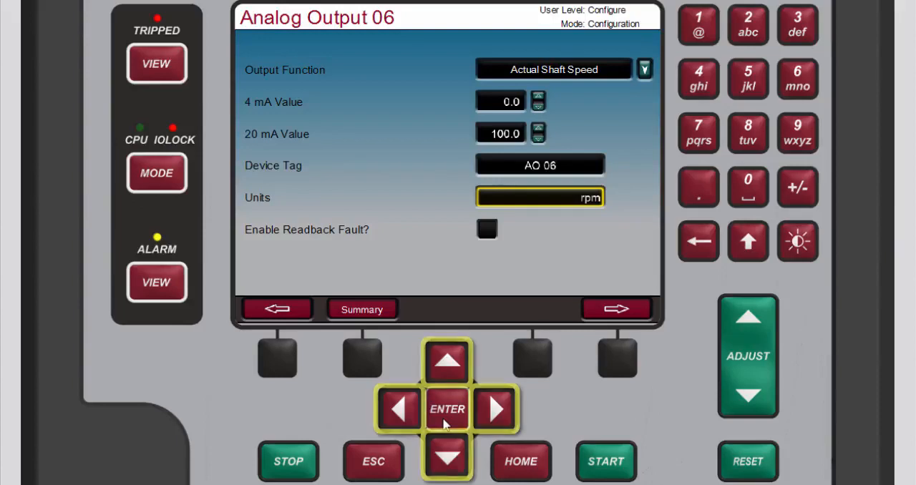
- Enable the readback fault for Analog Output 06 and return to the home page by way of the analog output summary
{"action": "left_click", "coordinate": [447, 463]}
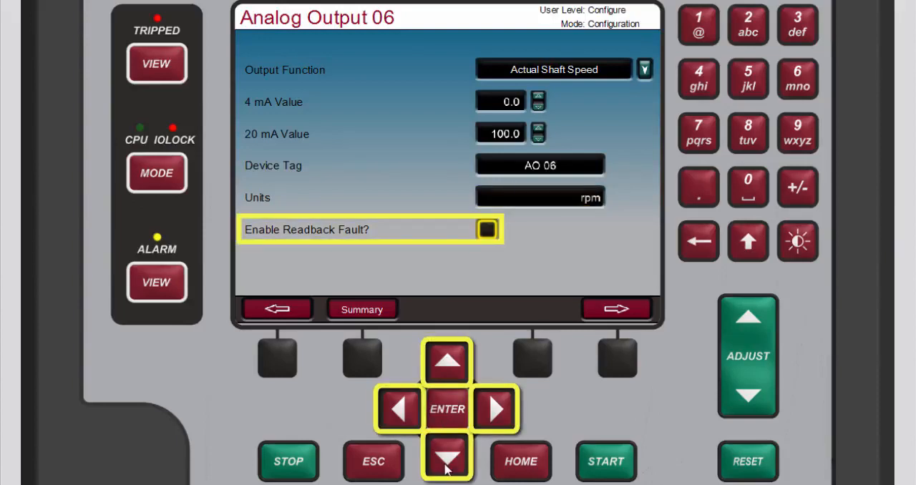
{"action": "left_click", "coordinate": [450, 424]}
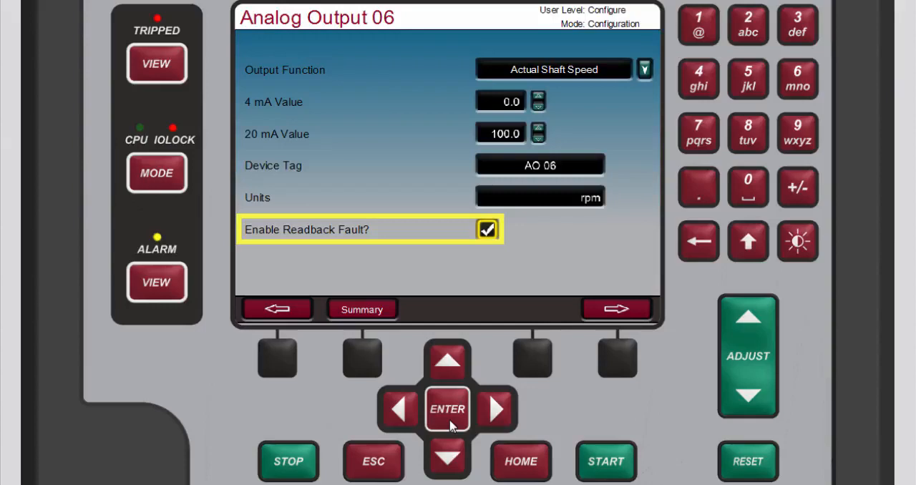
{"action": "left_click", "coordinate": [448, 410]}
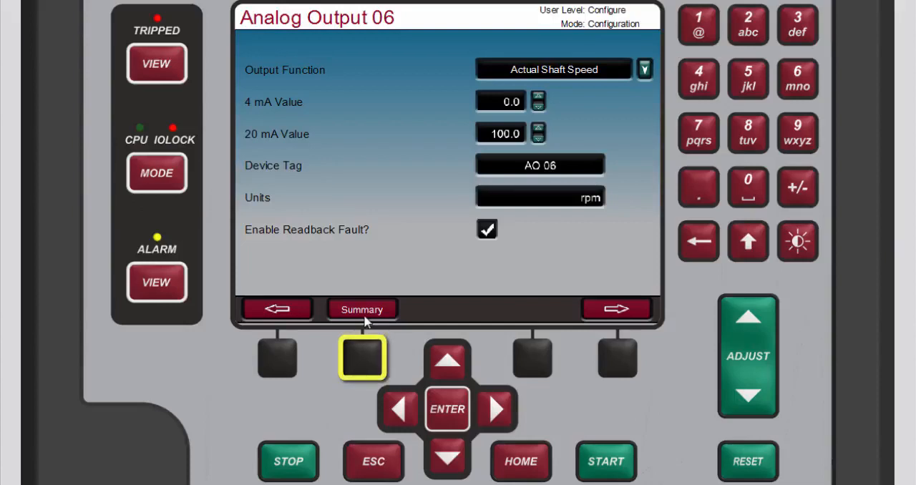
{"action": "left_click", "coordinate": [364, 360]}
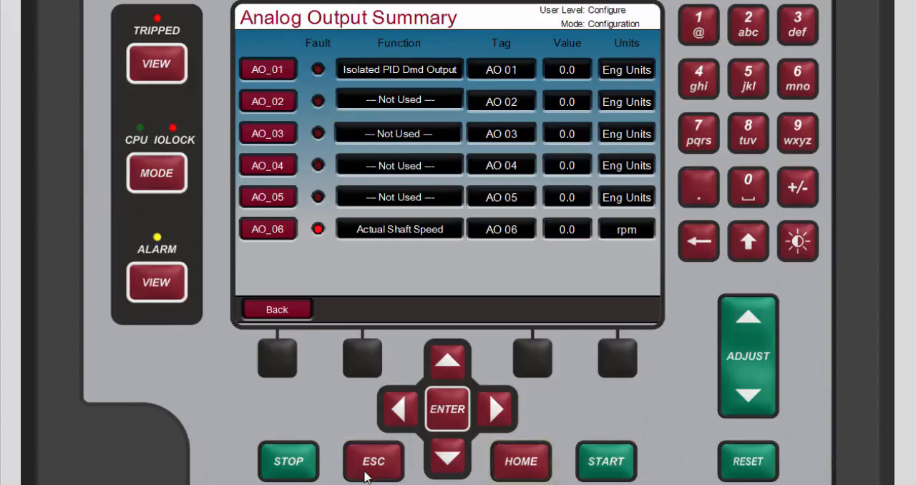
{"action": "left_click", "coordinate": [366, 470]}
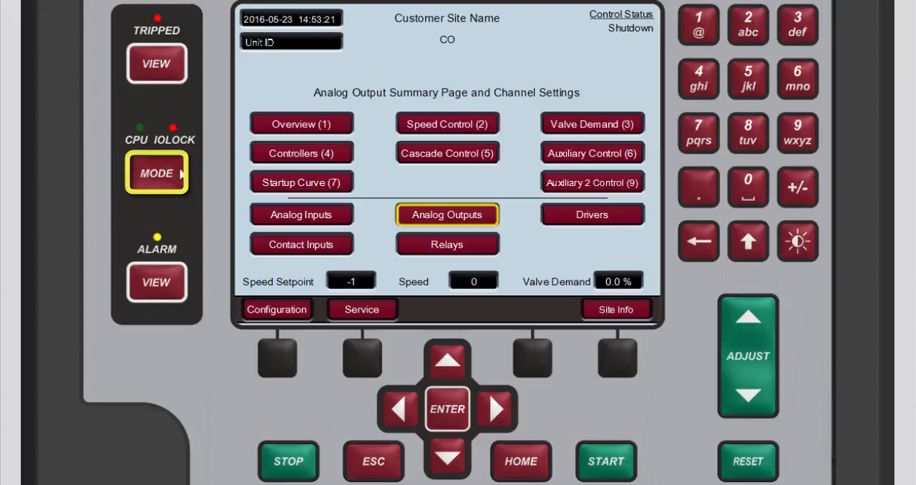
- Check on the User Login and Mode Selection page whether the controller is in Calibration mode
{"action": "left_click", "coordinate": [183, 173]}
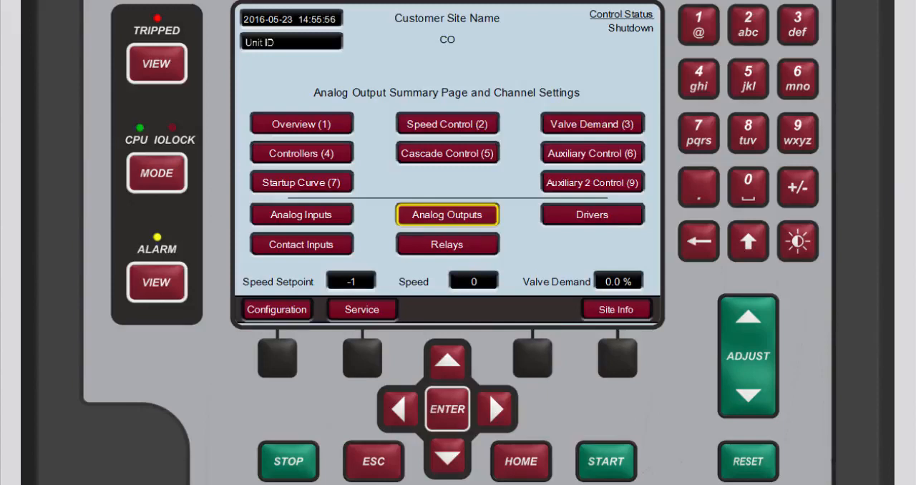
{"action": "left_click", "coordinate": [135, 184]}
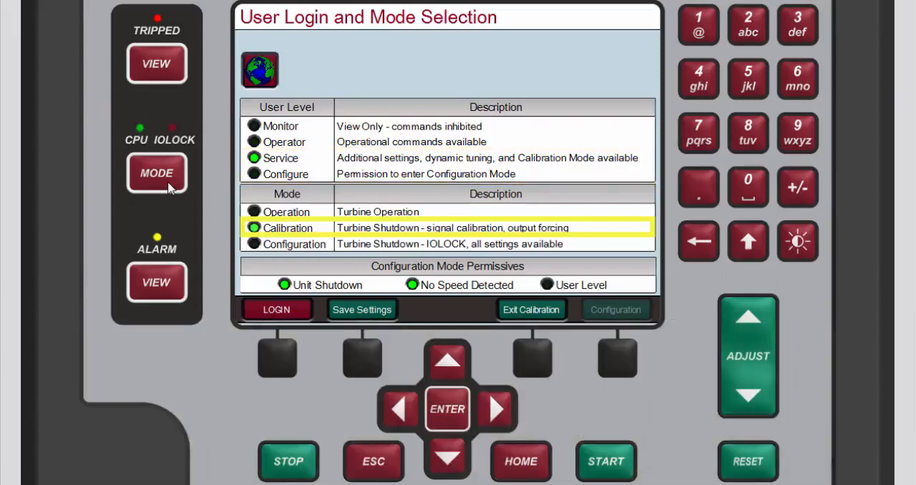
{"action": "left_click", "coordinate": [169, 187]}
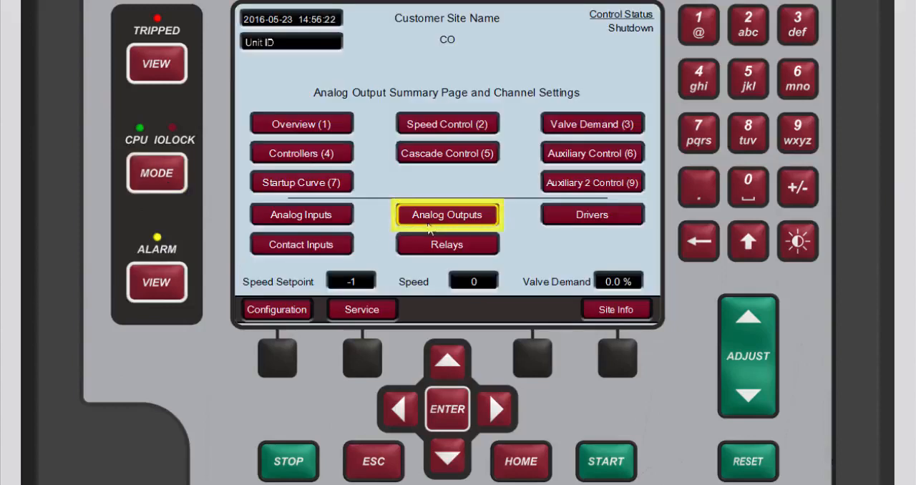
- Open the Analog Output 06 calibration page from the Analog Output Summary
{"action": "left_click", "coordinate": [443, 412]}
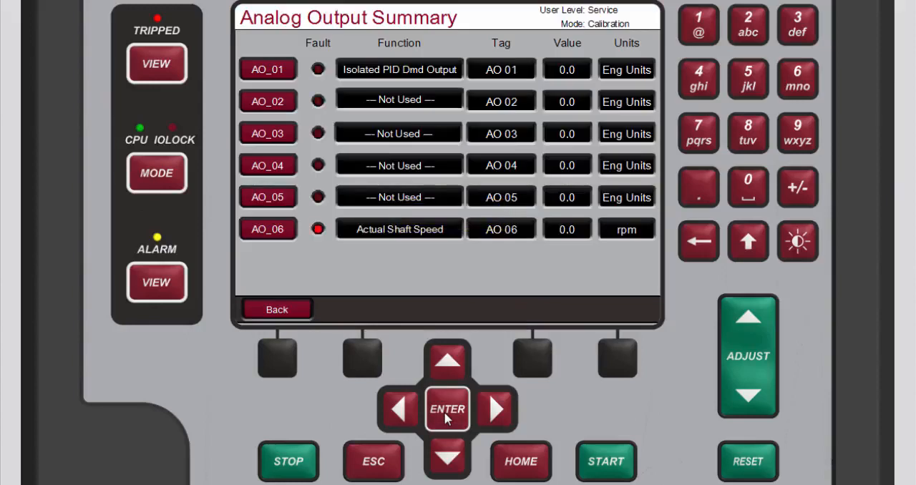
{"action": "left_click", "coordinate": [447, 458]}
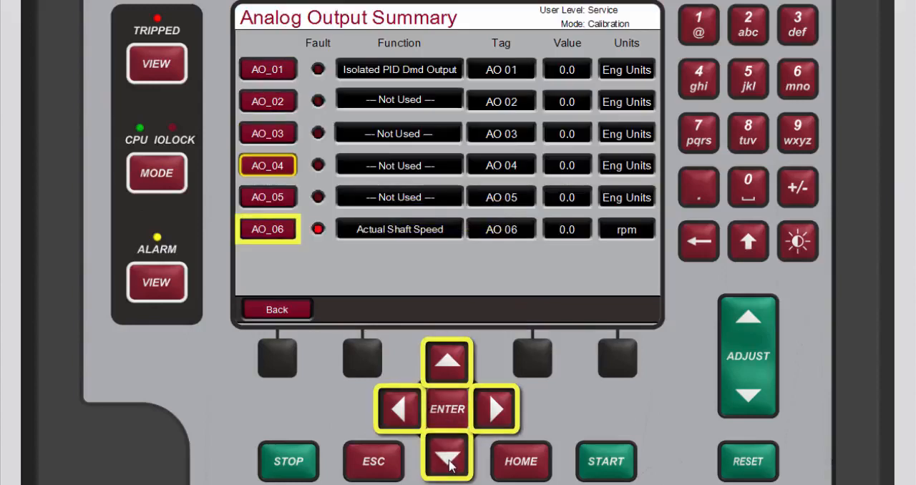
{"action": "left_click", "coordinate": [447, 458]}
{"action": "left_click", "coordinate": [447, 458]}
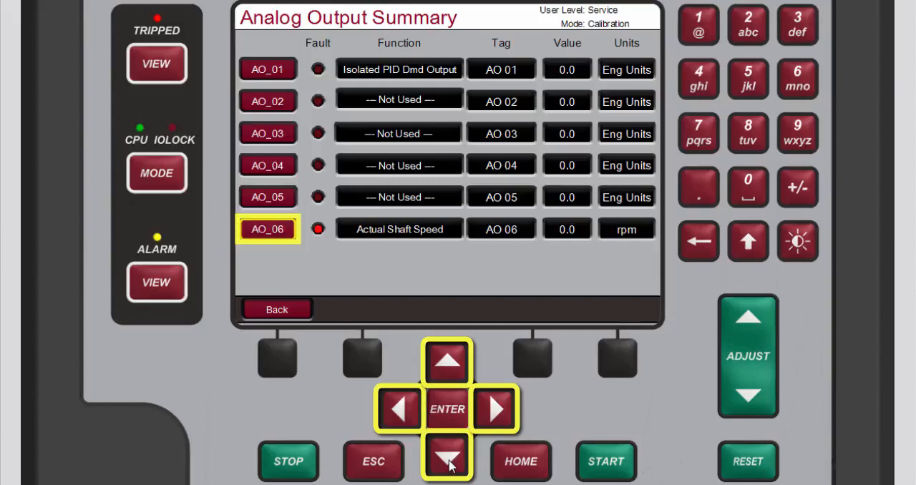
{"action": "left_click", "coordinate": [446, 419]}
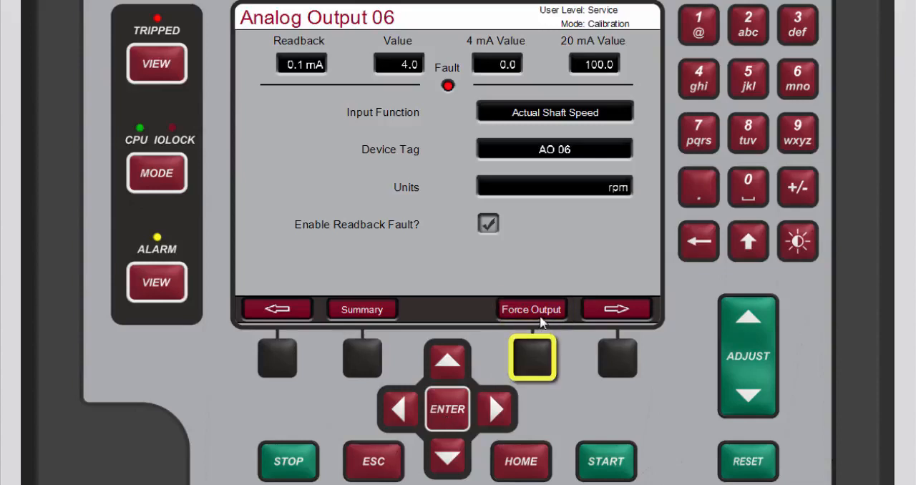
- Open the output forcing controls for Analog Output 06 and enable forcing
{"action": "left_click", "coordinate": [537, 357]}
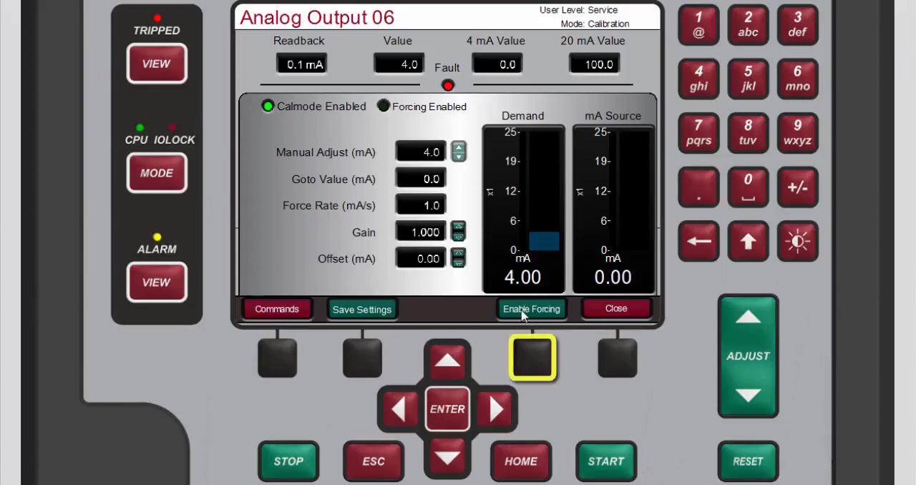
{"action": "left_click", "coordinate": [533, 357]}
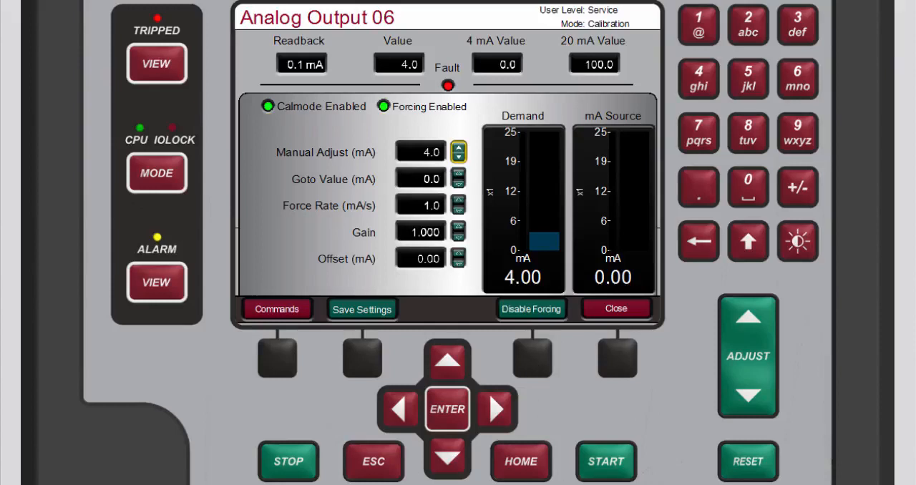
- Raise the forced output current gradually with Manual Adjust, to about 4.5 mA
{"action": "left_click", "coordinate": [445, 466]}
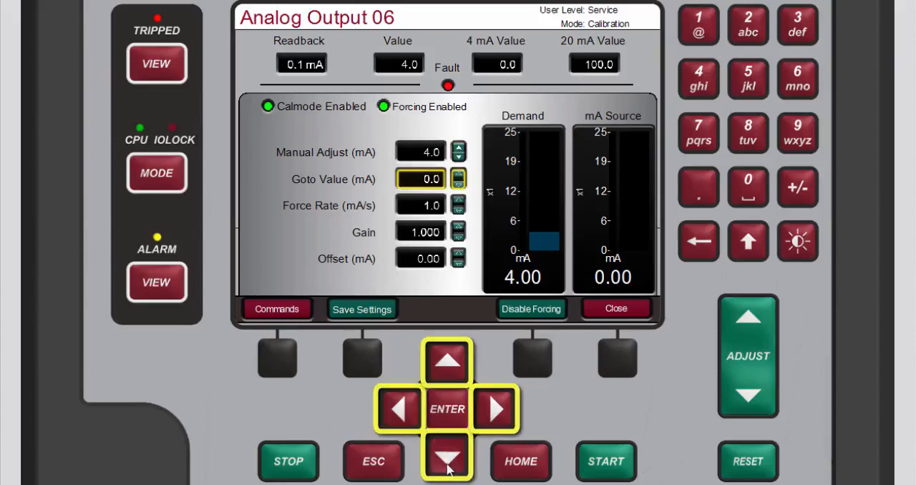
{"action": "left_click", "coordinate": [453, 367]}
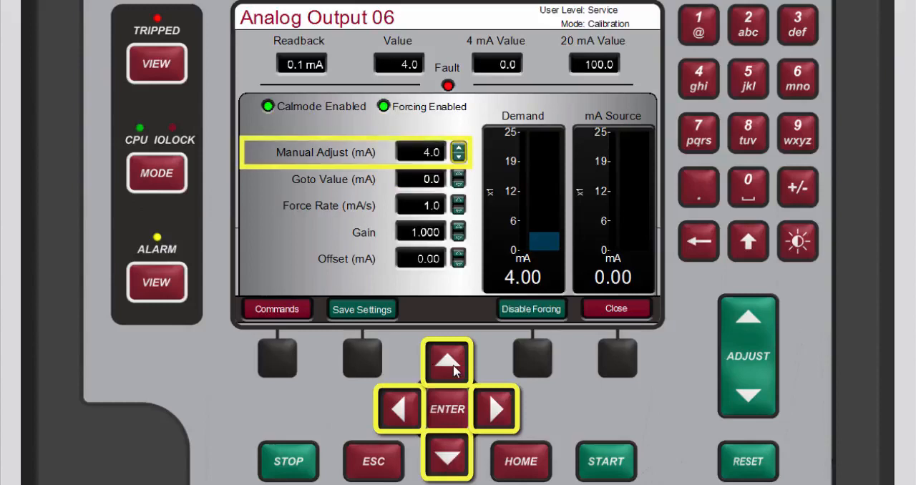
{"action": "left_click", "coordinate": [749, 319]}
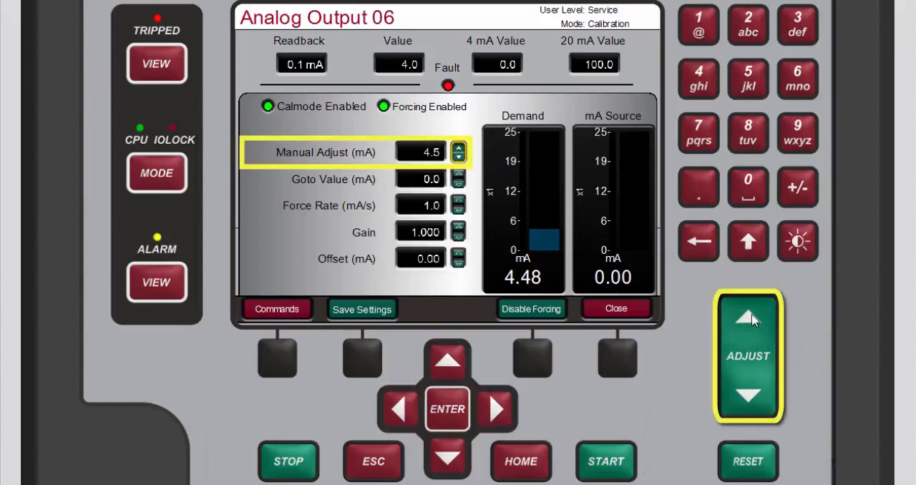
{"action": "left_click_drag", "start_coordinate": [752, 316], "coordinate": [751, 316]}
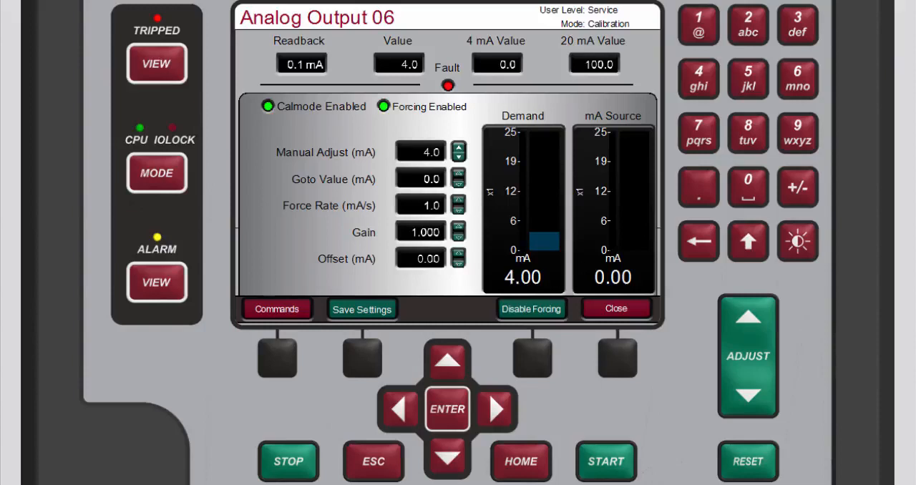
- Set the Goto Value to 12.0 mA and command the forced output to go to that value
{"action": "left_click", "coordinate": [273, 360]}
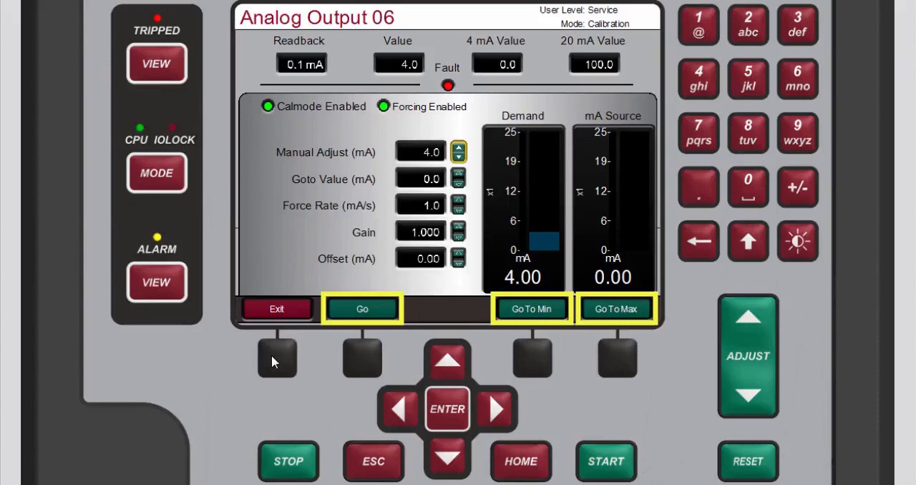
{"action": "left_click", "coordinate": [449, 465]}
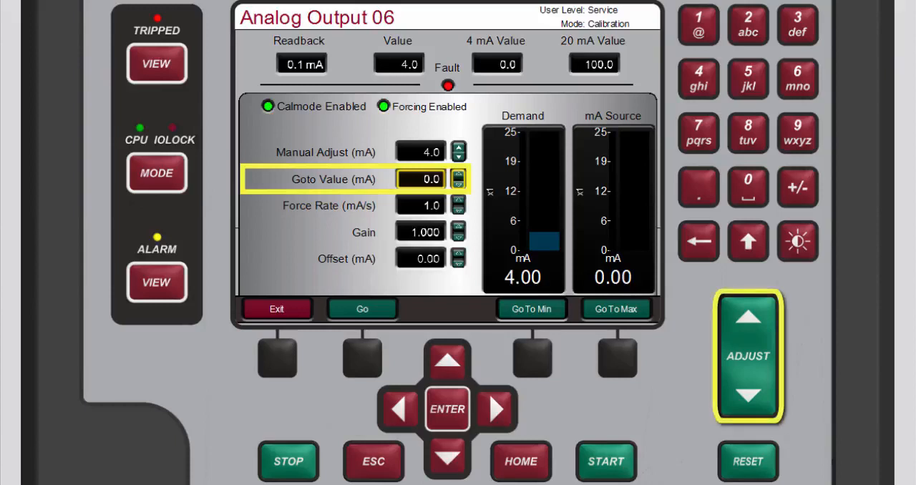
{"action": "left_click", "coordinate": [446, 410]}
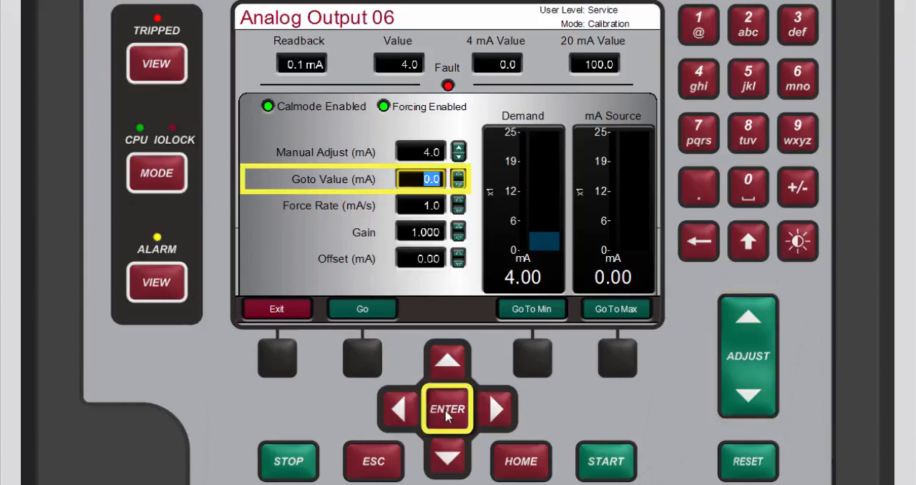
{"action": "left_click", "coordinate": [700, 32]}
{"action": "left_click", "coordinate": [758, 36]}
{"action": "left_click", "coordinate": [700, 188]}
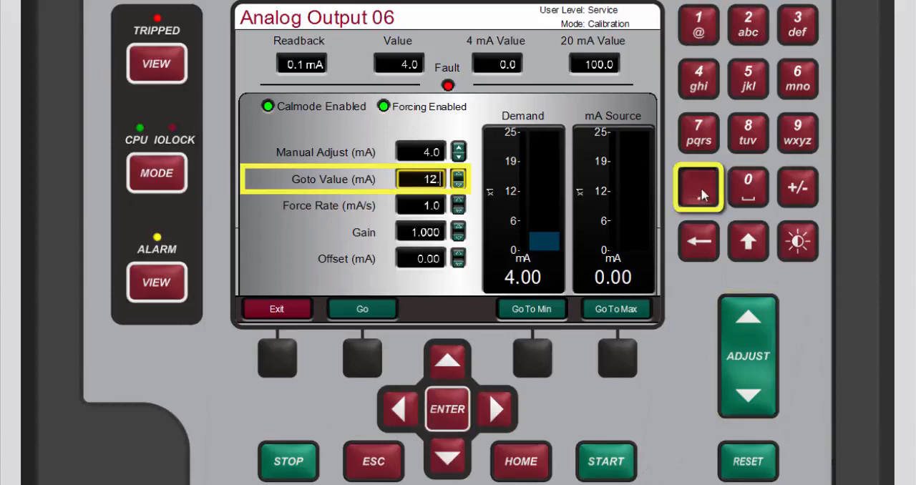
{"action": "left_click", "coordinate": [746, 191]}
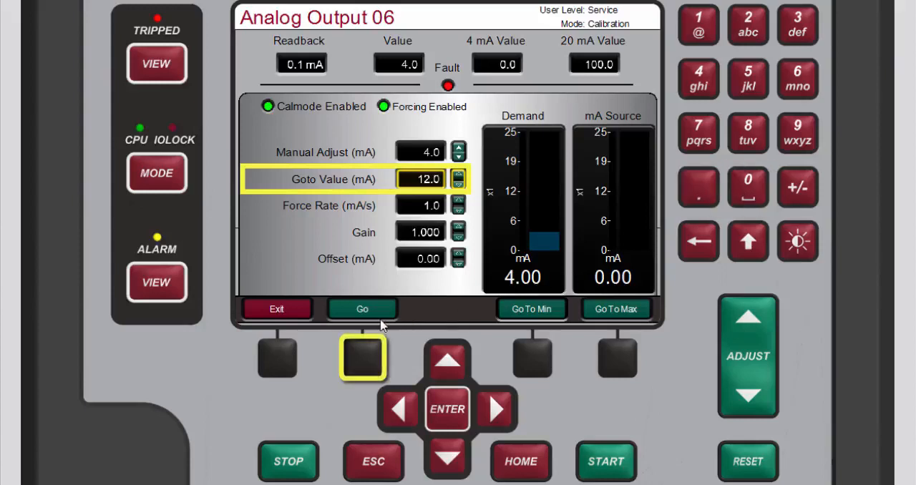
{"action": "left_click", "coordinate": [366, 367]}
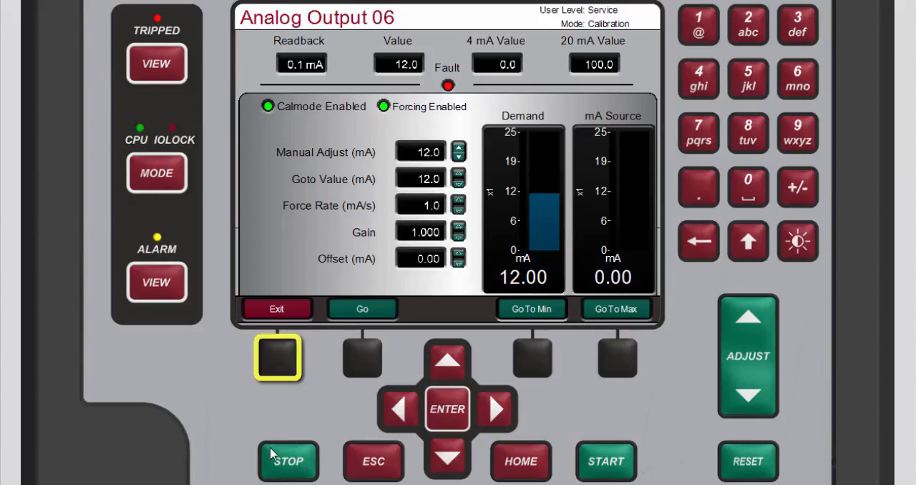
- Leave the forcing commands, save the settings and disable forcing for Analog Output 06
{"action": "left_click", "coordinate": [279, 358]}
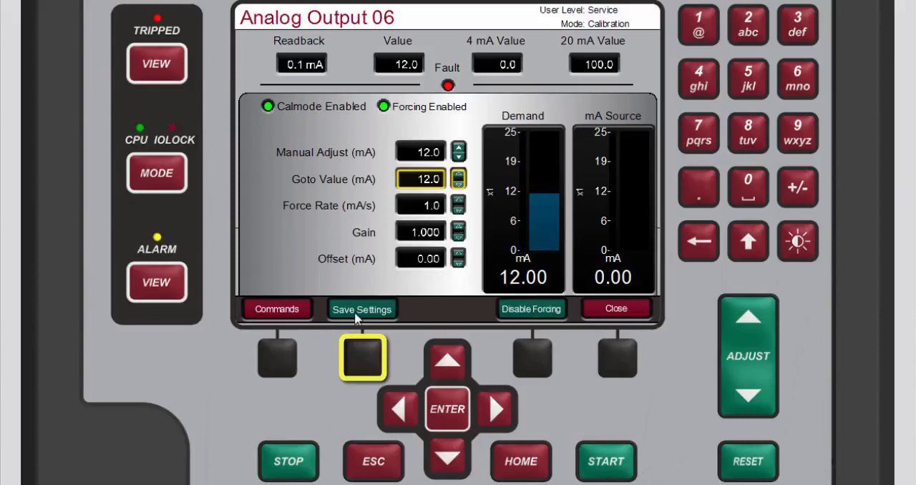
{"action": "left_click", "coordinate": [355, 353]}
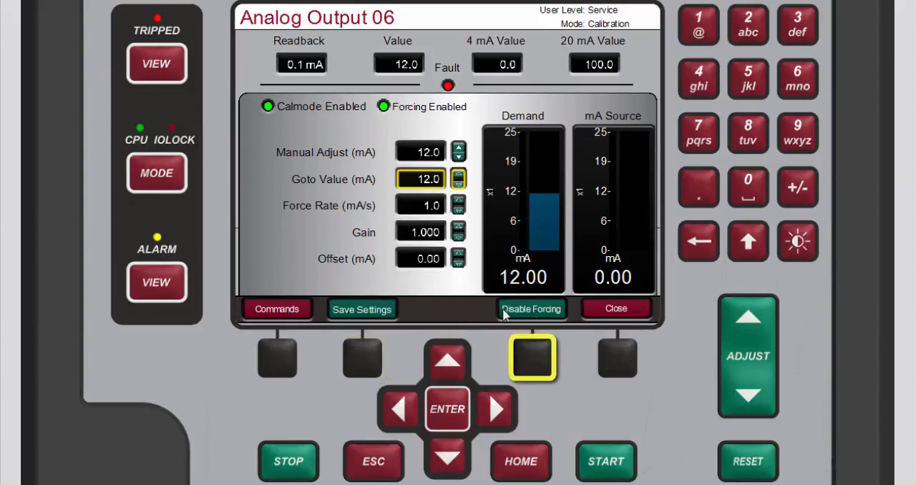
{"action": "left_click", "coordinate": [528, 356]}
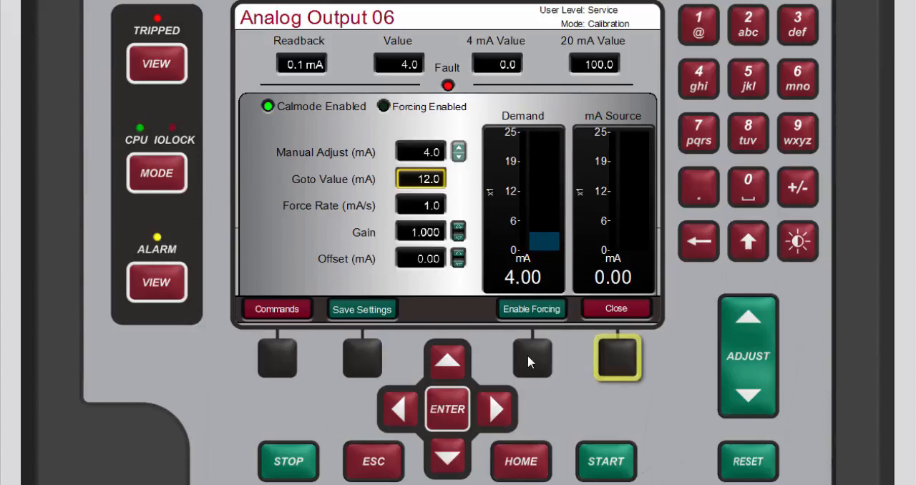
- Close the forcing controls and exit Calibration mode through the User Login and Mode Selection page
{"action": "left_click", "coordinate": [617, 361]}
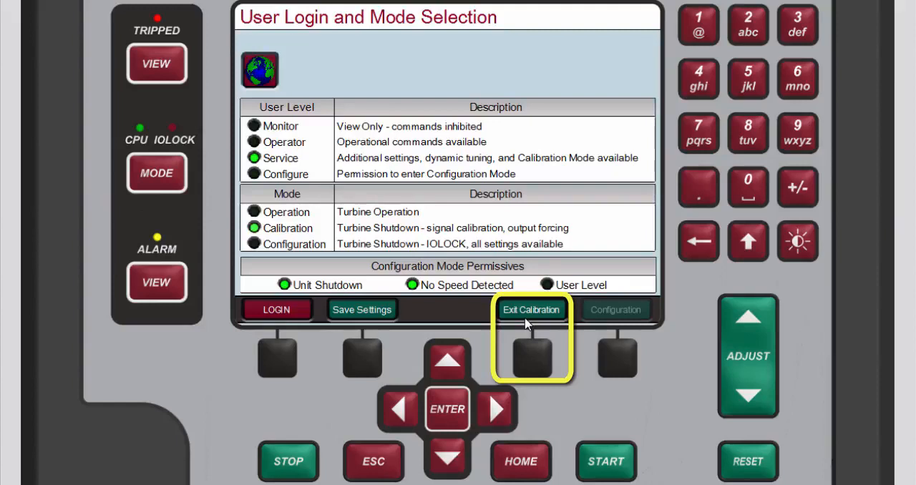
{"action": "left_click", "coordinate": [526, 324]}
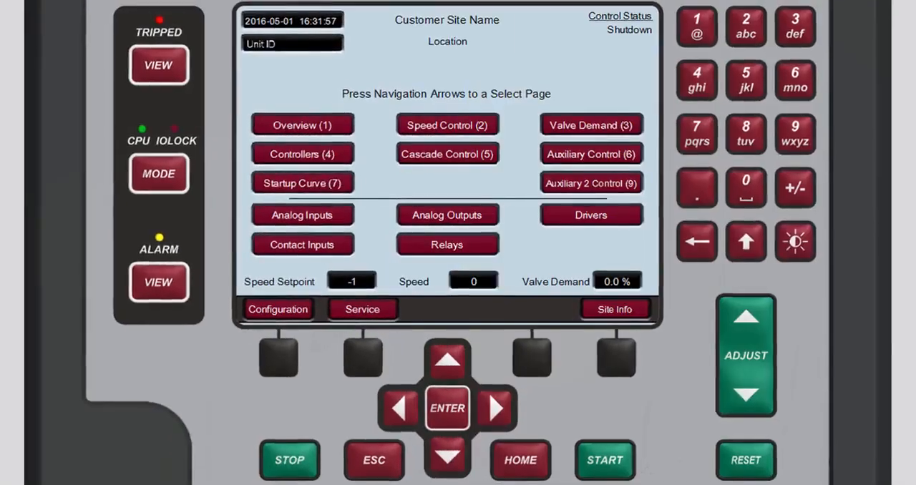